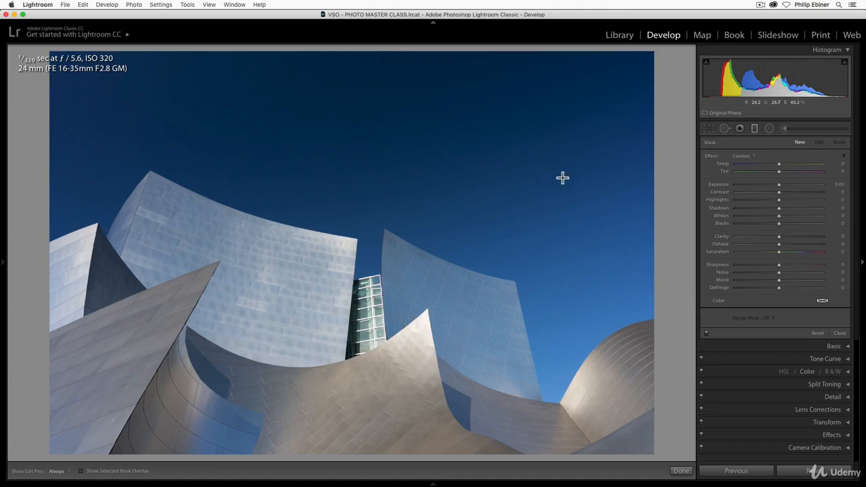
# Add a graduated filter across the building photo from the sky to the lower facade, with Temp set to -100
pyautogui.moveTo(400, 121); pyautogui.dragTo(396, 428)
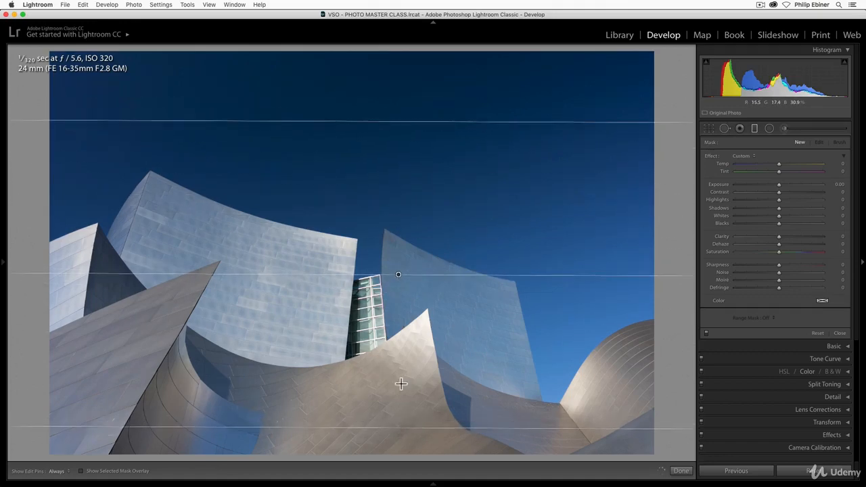
pyautogui.moveTo(400, 274); pyautogui.dragTo(384, 270)
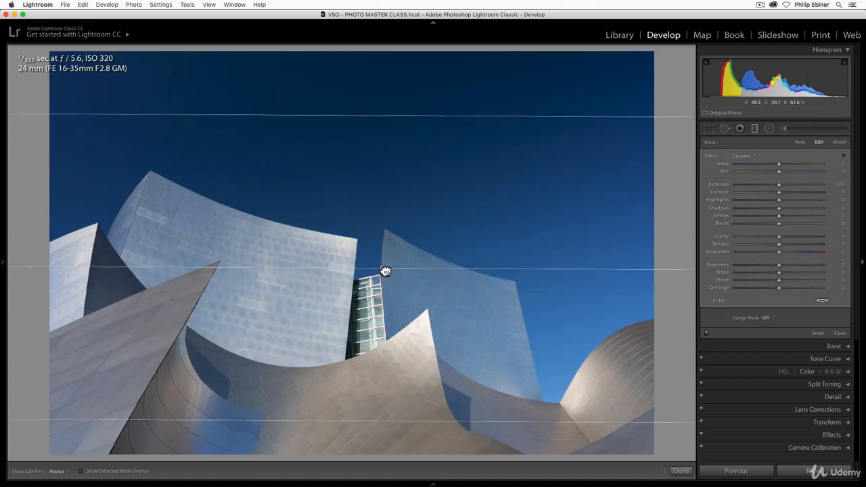
pyautogui.moveTo(751, 163); pyautogui.dragTo(732, 161)
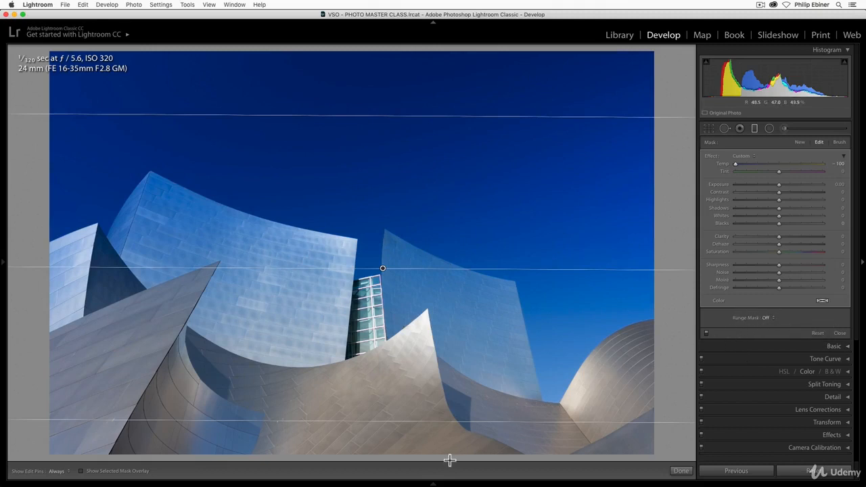
# Create a virtual copy of the filtered building photo
pyautogui.moveTo(431, 483)
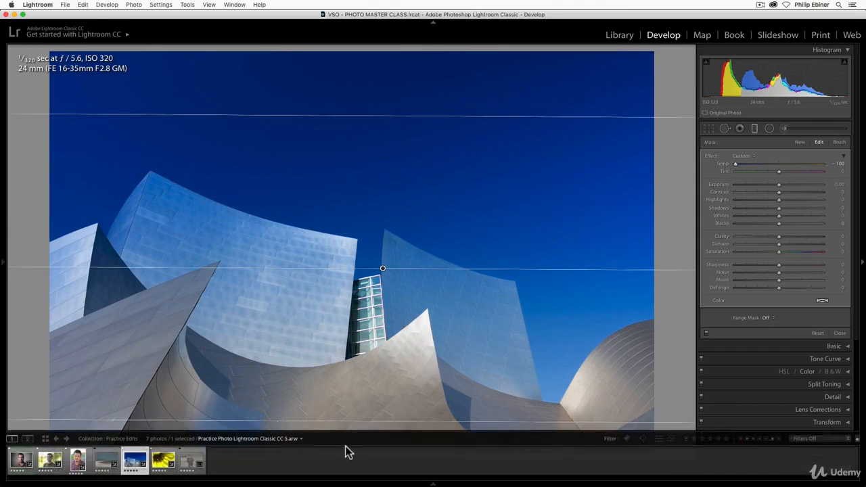
pyautogui.rightClick(133, 460)
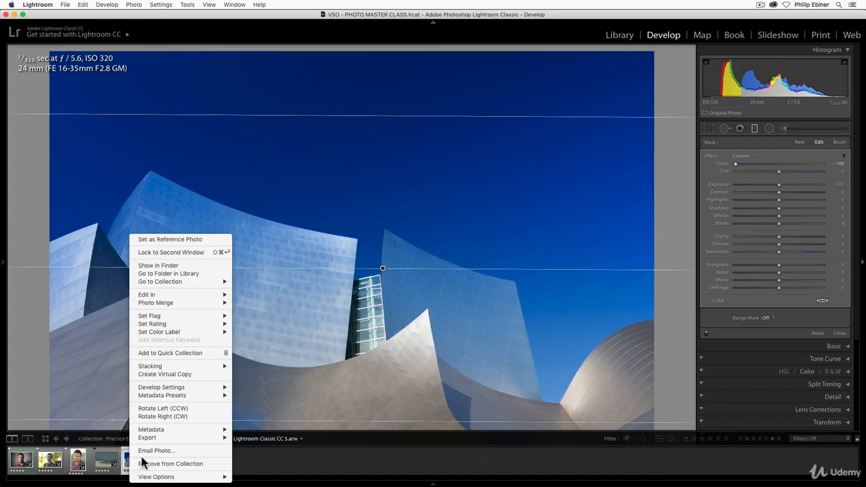
pyautogui.click(183, 374)
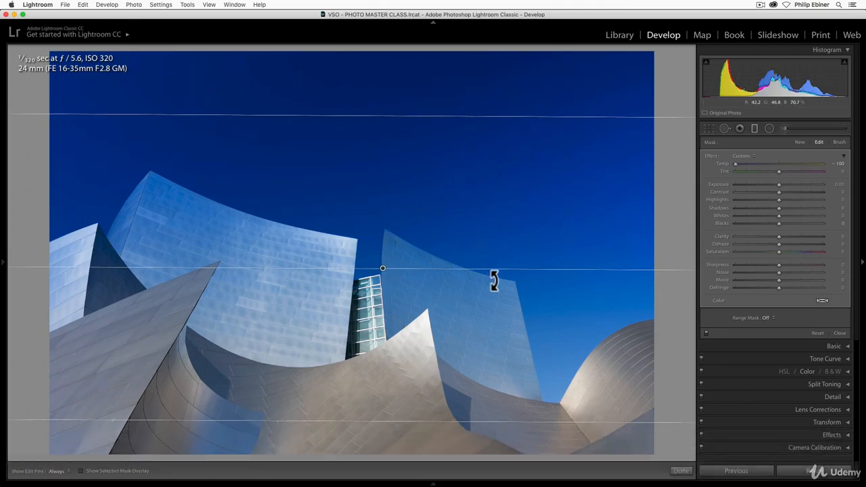
# Delete the graduated filter from the virtual copy and compare the copy with the original photo
pyautogui.press('BackSpace')
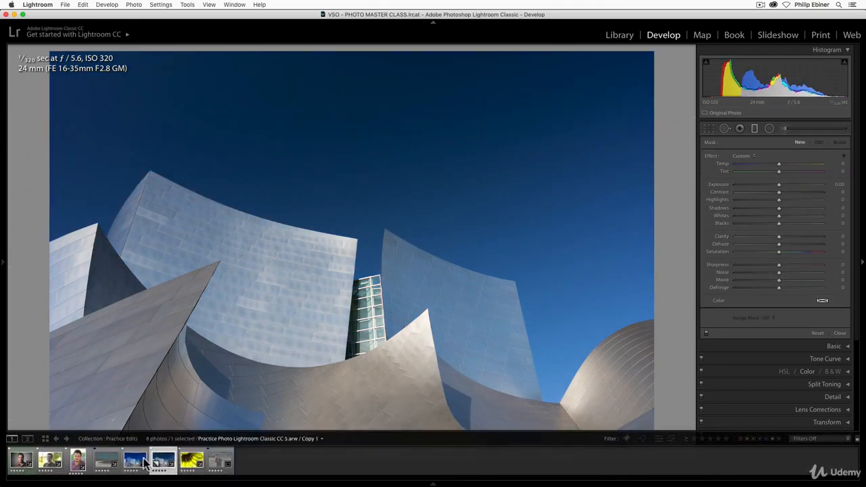
pyautogui.press('Left')
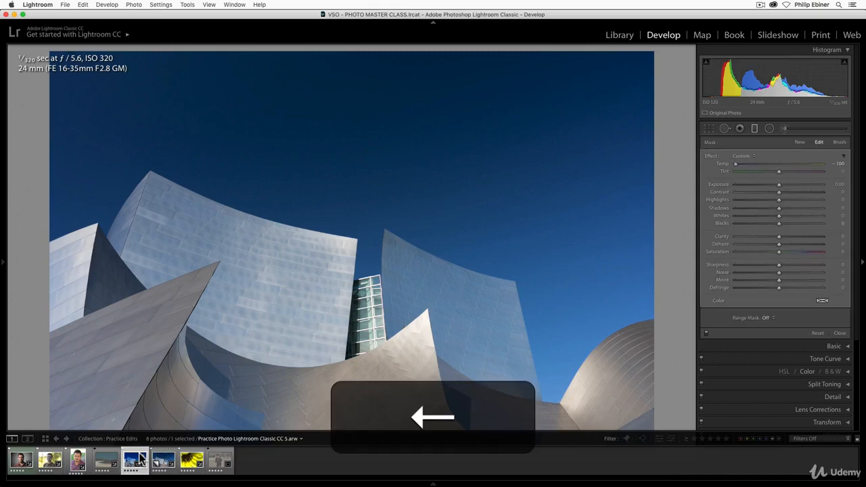
pyautogui.press('Right')
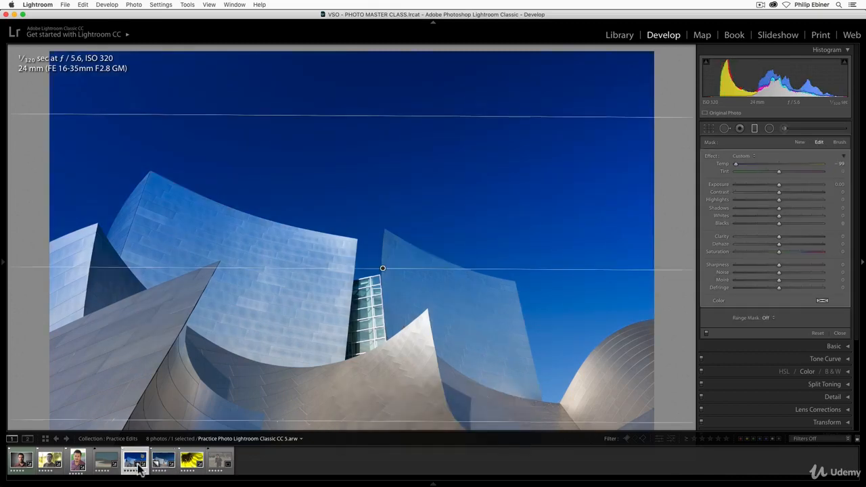
pyautogui.click(163, 460)
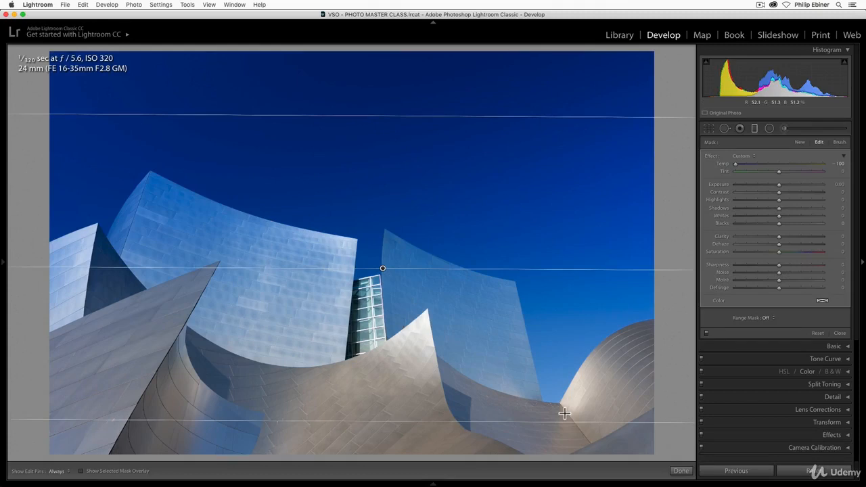
# On the virtual copy, set the graduated filter's Range Mask to Color and sample an area of the blue sky
pyautogui.press('Left')
pyautogui.moveTo(182, 475)
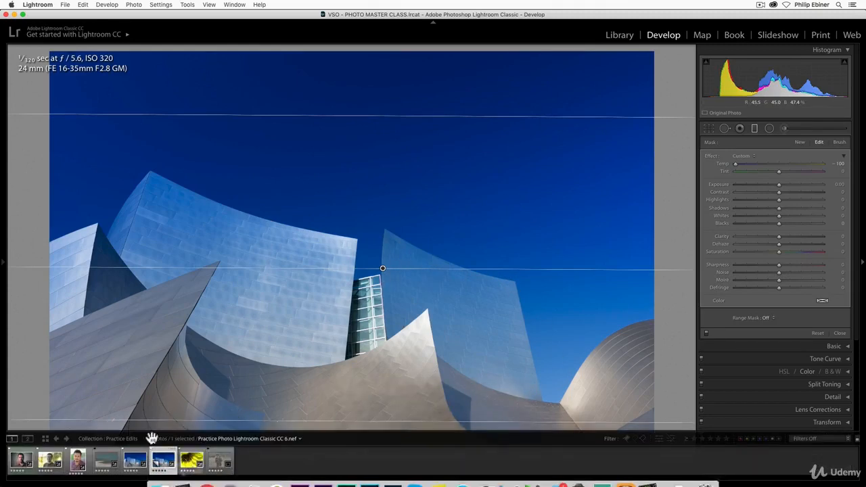
pyautogui.click(166, 460)
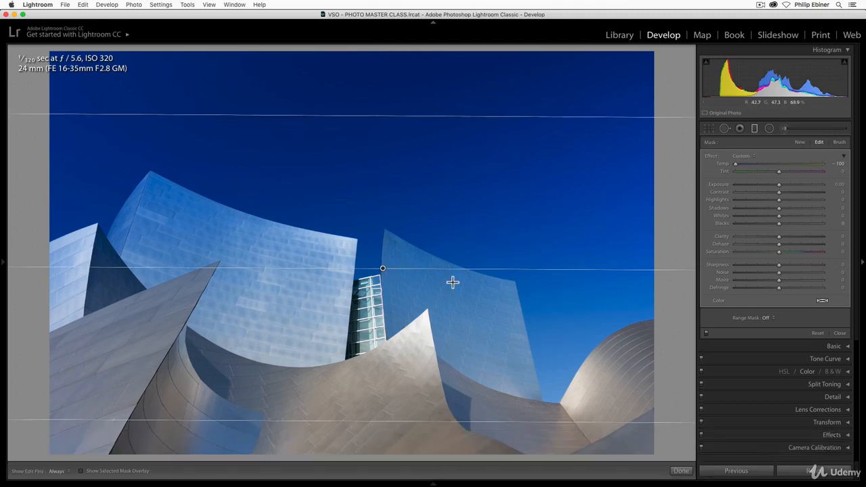
pyautogui.click(766, 317)
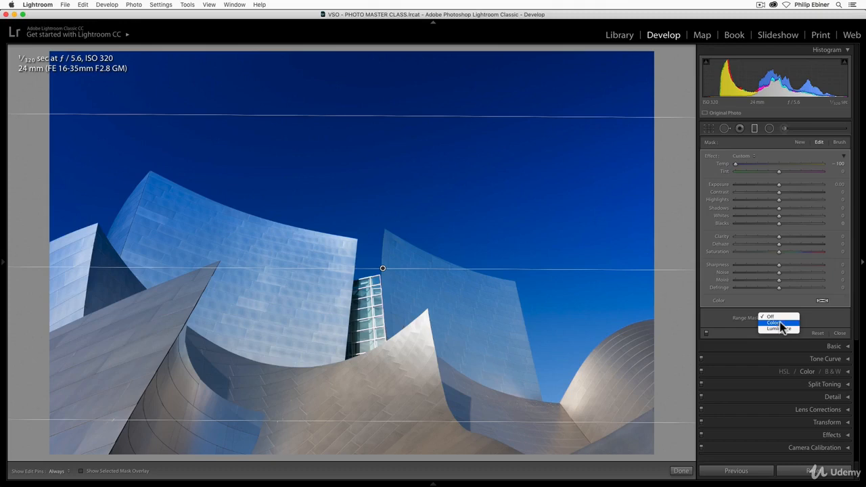
pyautogui.click(781, 323)
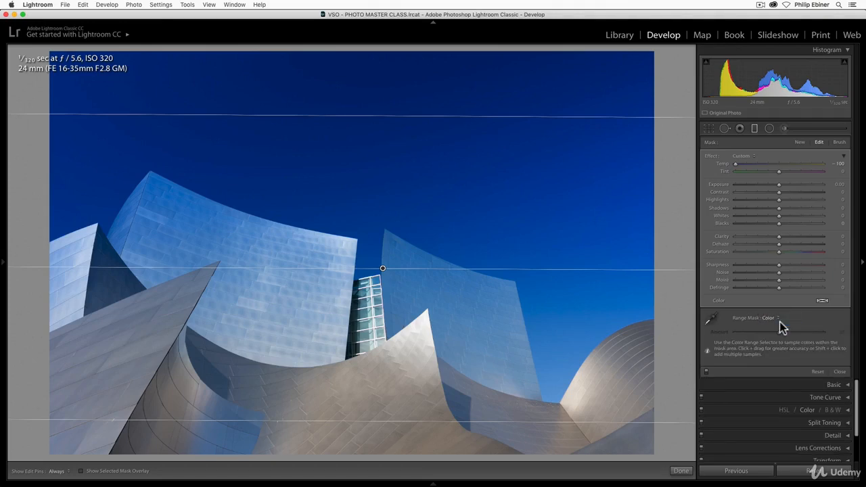
pyautogui.click(710, 316)
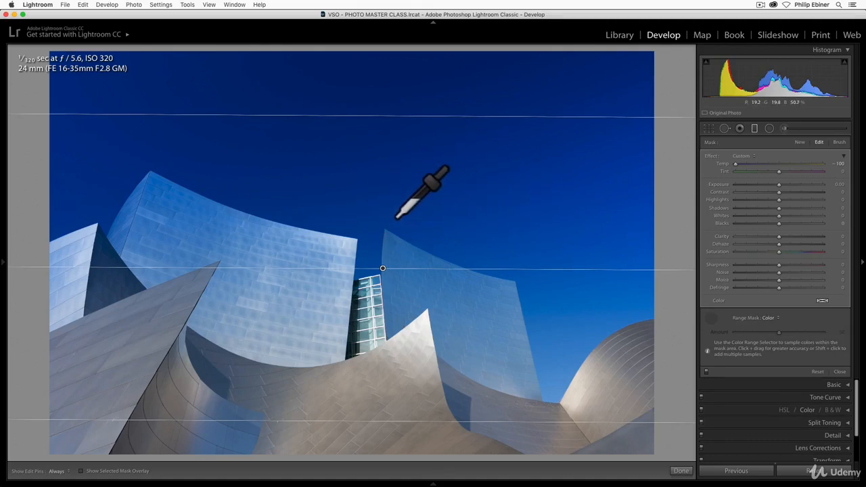
pyautogui.click(524, 205)
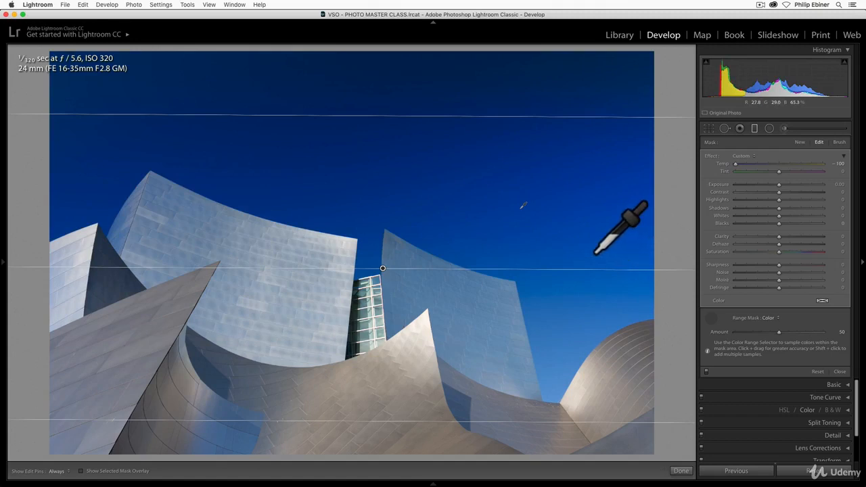
pyautogui.moveTo(348, 143); pyautogui.dragTo(582, 211)
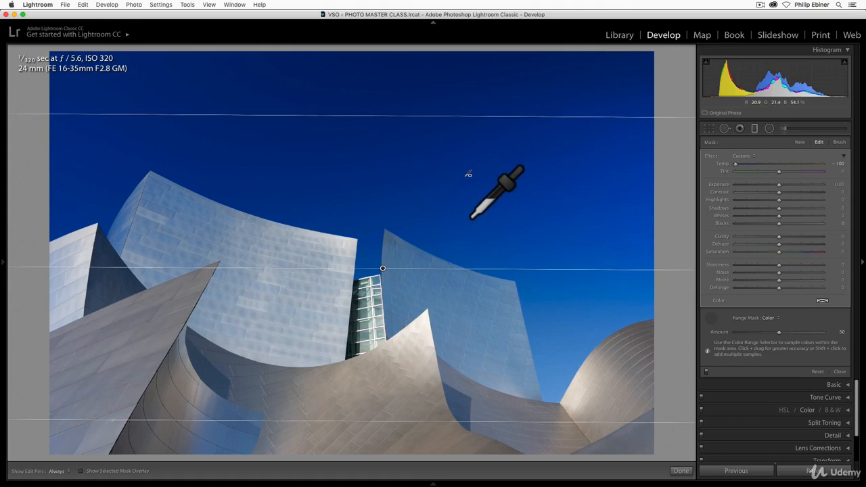
# Compare the original building photo with the color-masked virtual copy by switching between them
pyautogui.moveTo(342, 479)
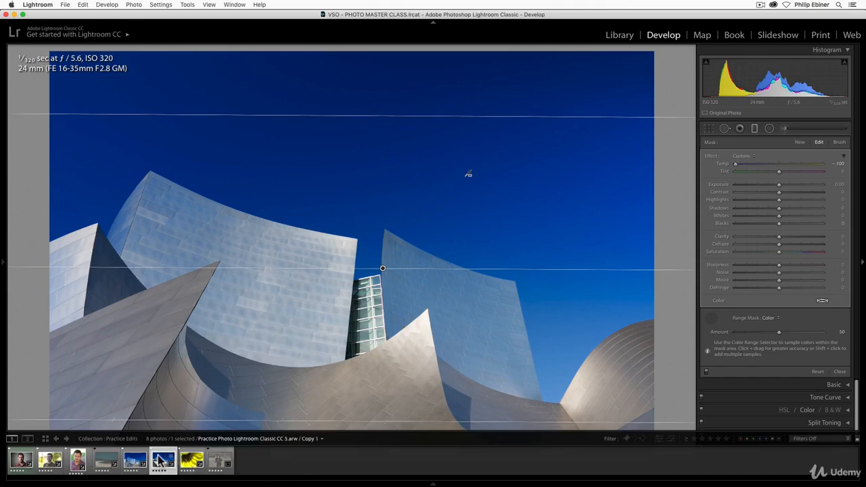
pyautogui.press('Left')
pyautogui.click(136, 466)
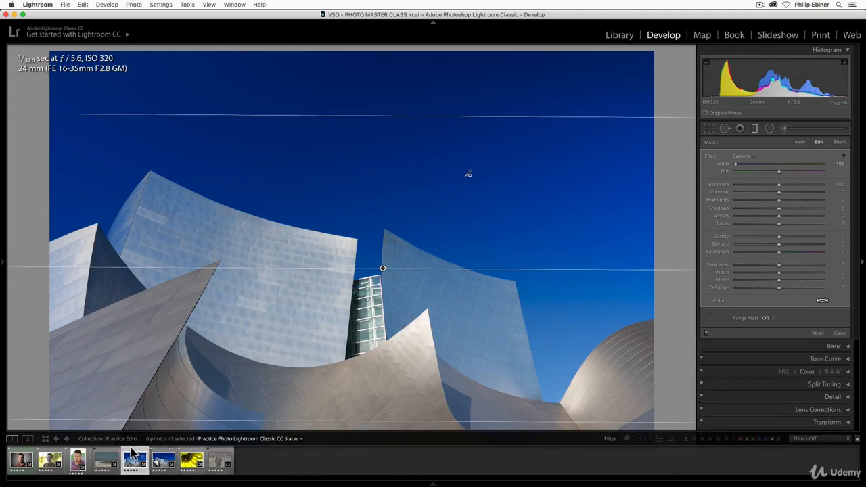
pyautogui.click(164, 461)
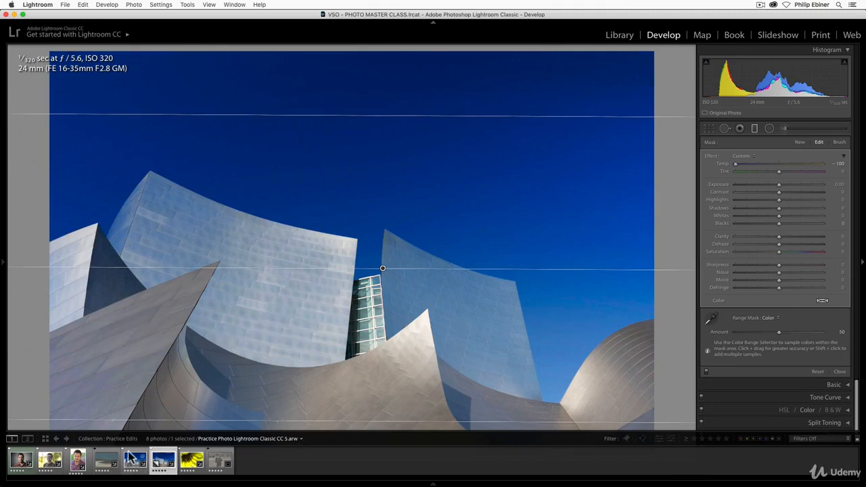
pyautogui.click(134, 460)
pyautogui.click(164, 461)
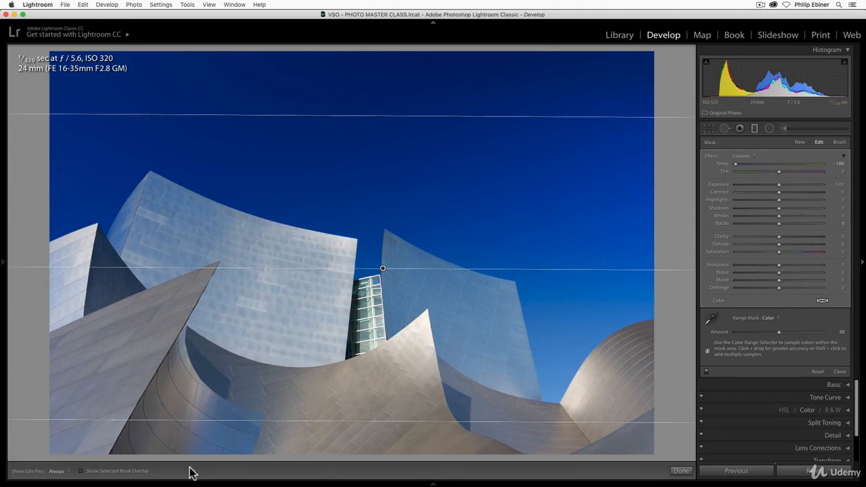
pyautogui.moveTo(192, 482)
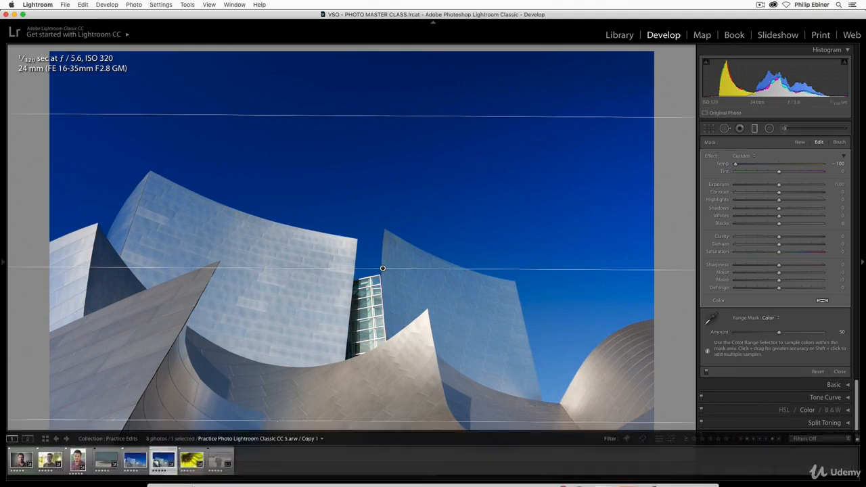
pyautogui.click(135, 460)
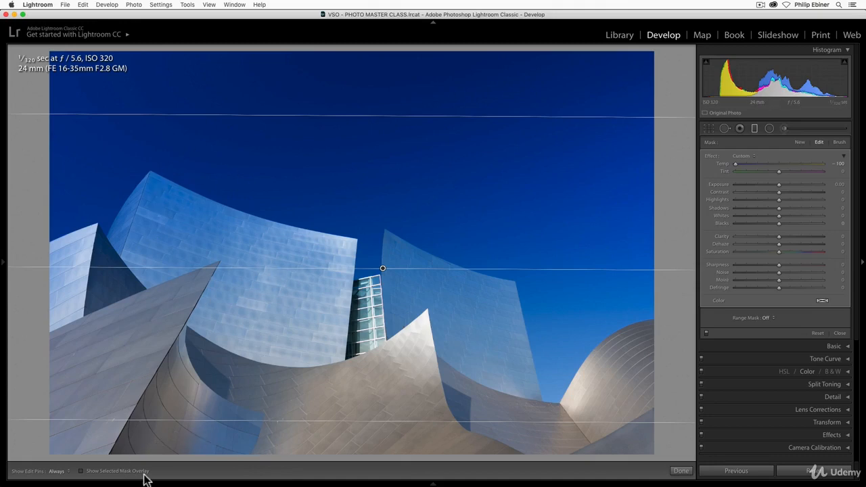
pyautogui.moveTo(145, 486)
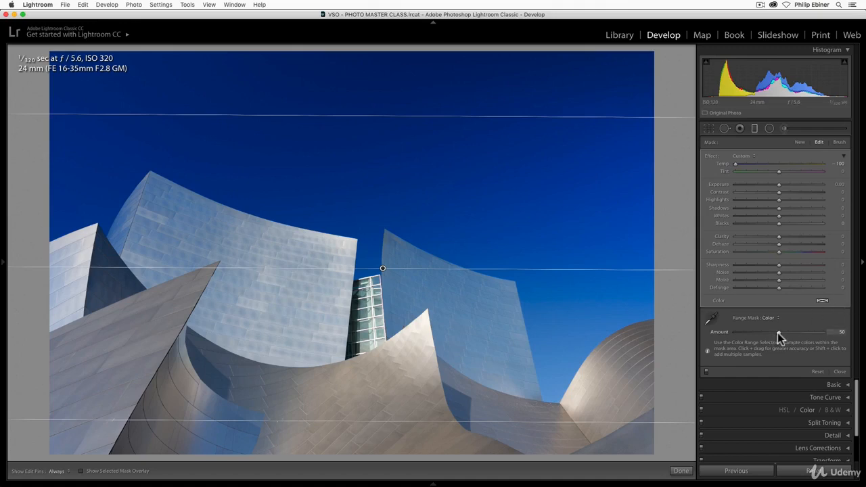
# Try the Color range mask's Amount at 100, settle on 0, and toggle the graduated filter to compare its effect
pyautogui.moveTo(731, 337); pyautogui.dragTo(845, 341)
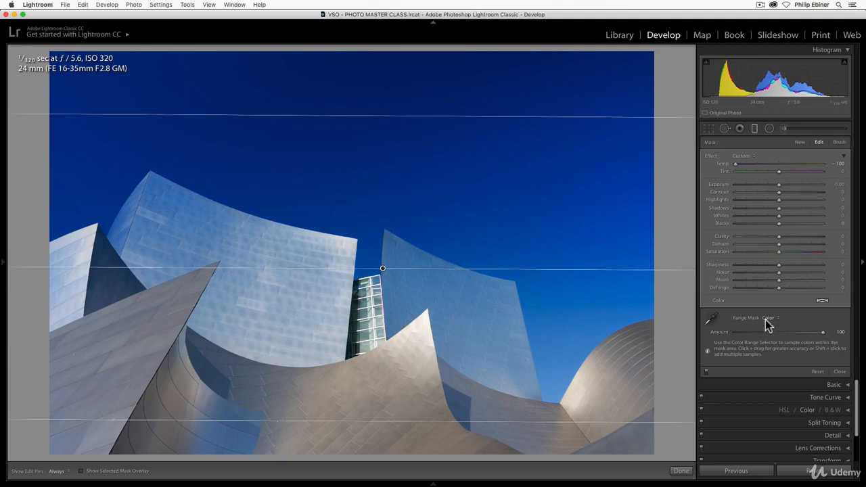
pyautogui.moveTo(758, 335); pyautogui.dragTo(755, 332)
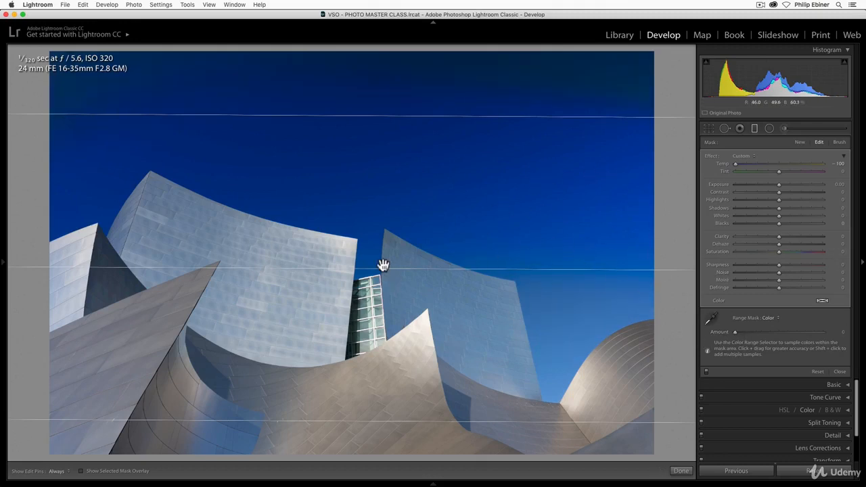
pyautogui.click(707, 372)
pyautogui.click(707, 374)
pyautogui.click(706, 374)
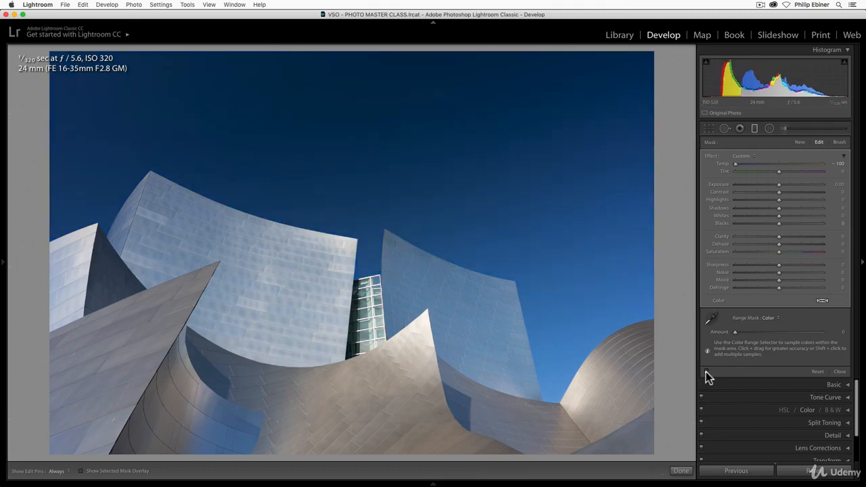
pyautogui.click(706, 374)
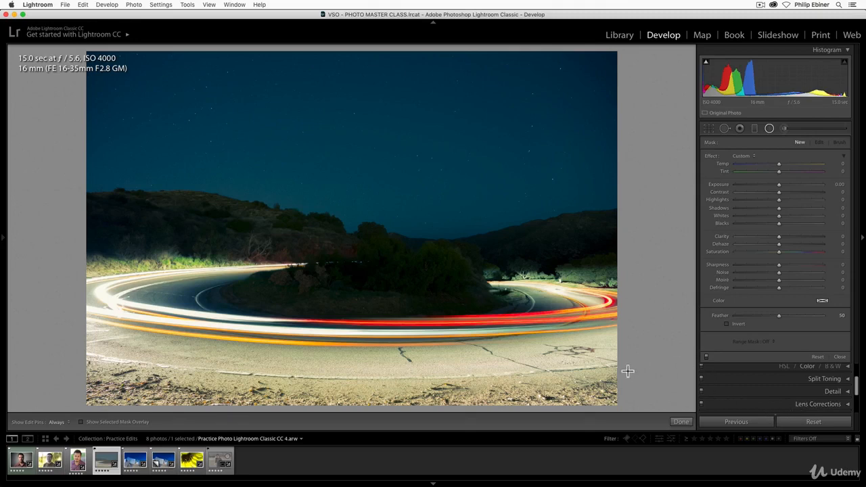
# Disable Split Toning on the night road photo and draw a graduated filter from the sky above the hills down to the road
pyautogui.click(702, 379)
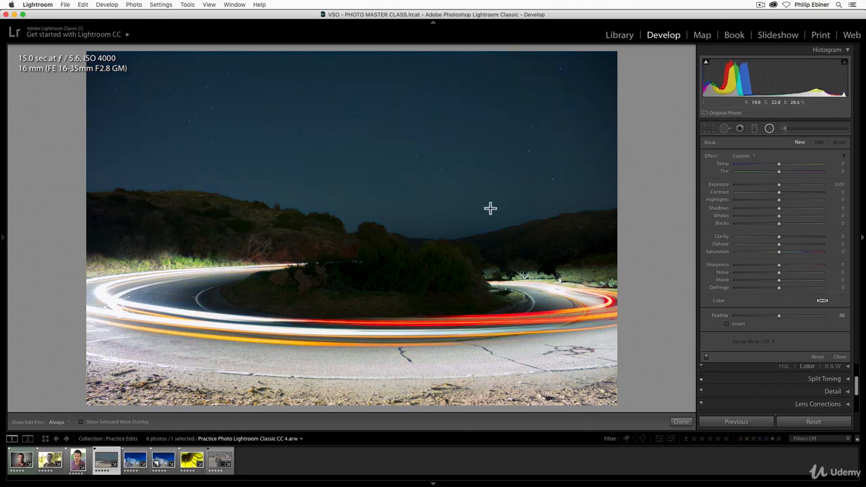
pyautogui.click(756, 128)
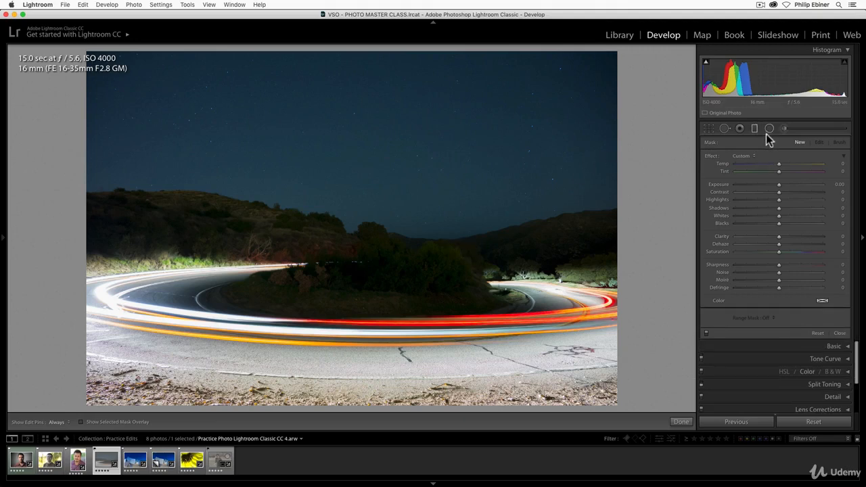
pyautogui.click(769, 129)
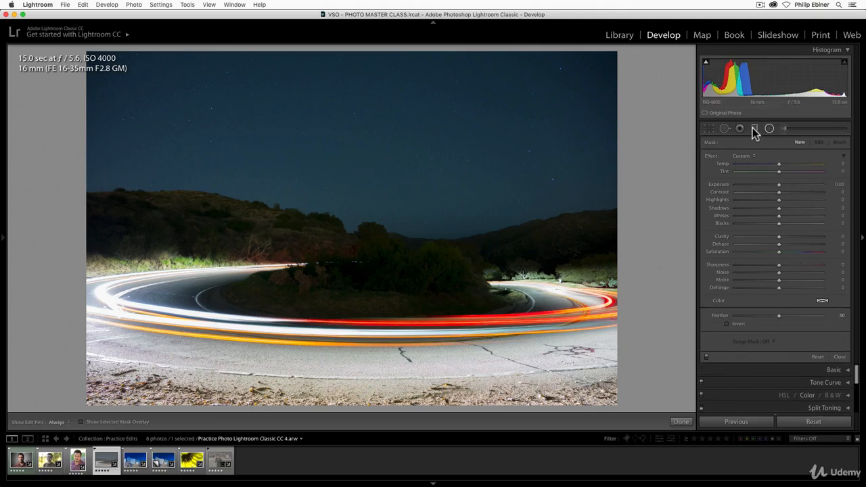
pyautogui.click(754, 128)
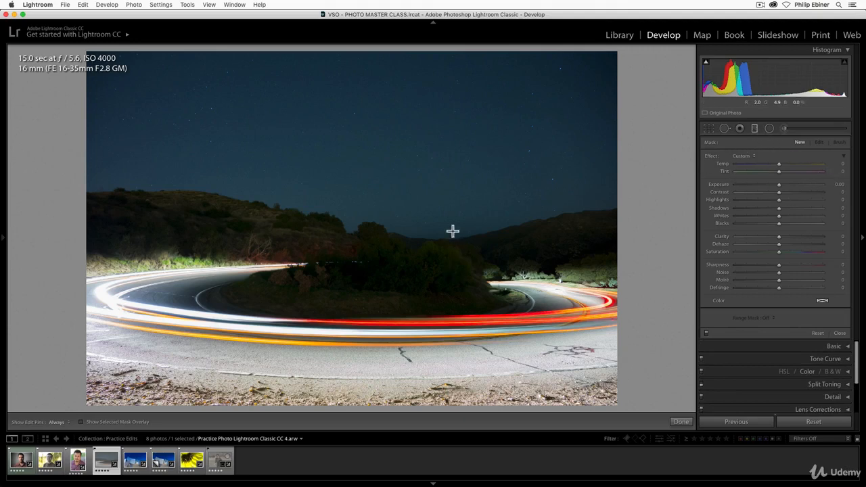
pyautogui.moveTo(406, 186); pyautogui.dragTo(400, 374)
pyautogui.moveTo(414, 279); pyautogui.dragTo(412, 280)
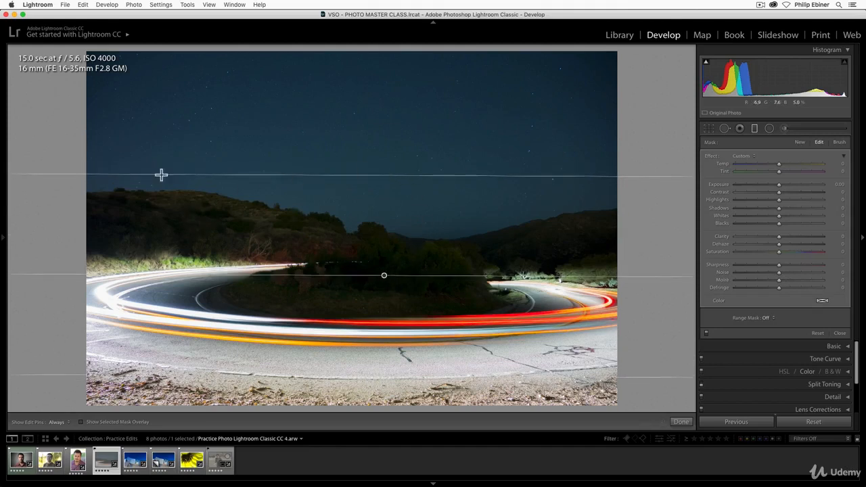
# Set the night photo's graduated filter Range Mask to Luminance
pyautogui.click(772, 318)
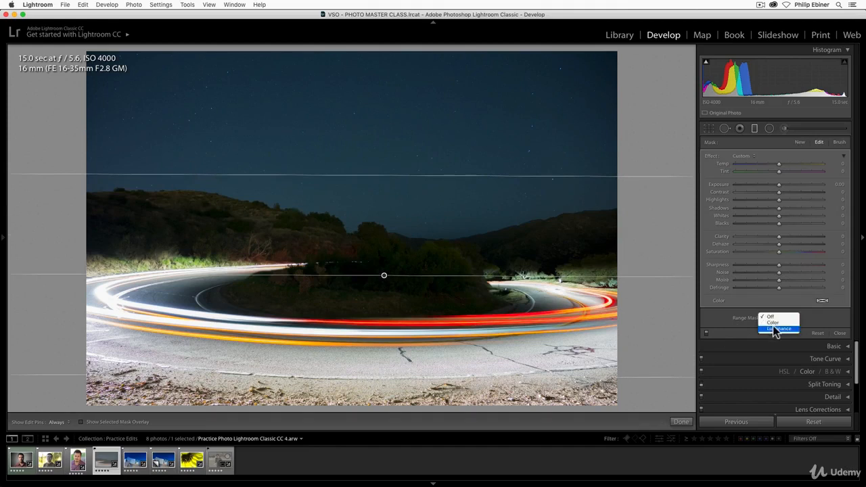
pyautogui.click(776, 329)
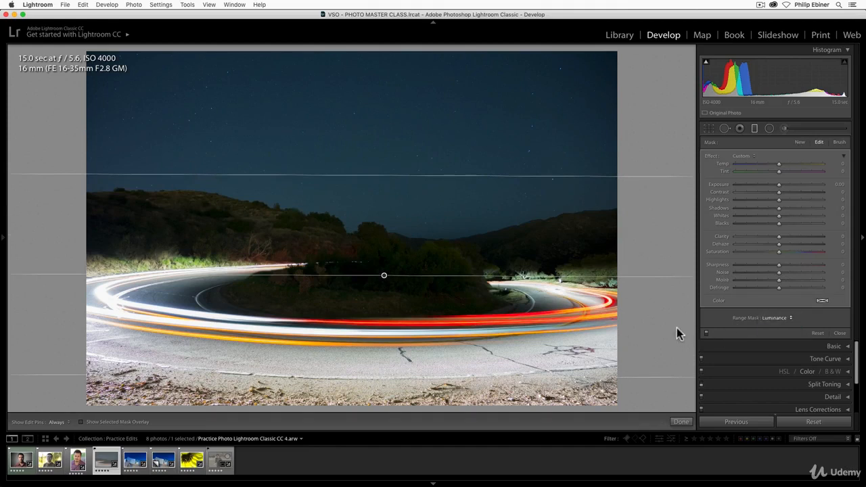
# Limit the graduated filter's Luminance Range to 0/10 with the mask overlay shown, so it covers the dark hills, and hide the overlay
pyautogui.click(81, 422)
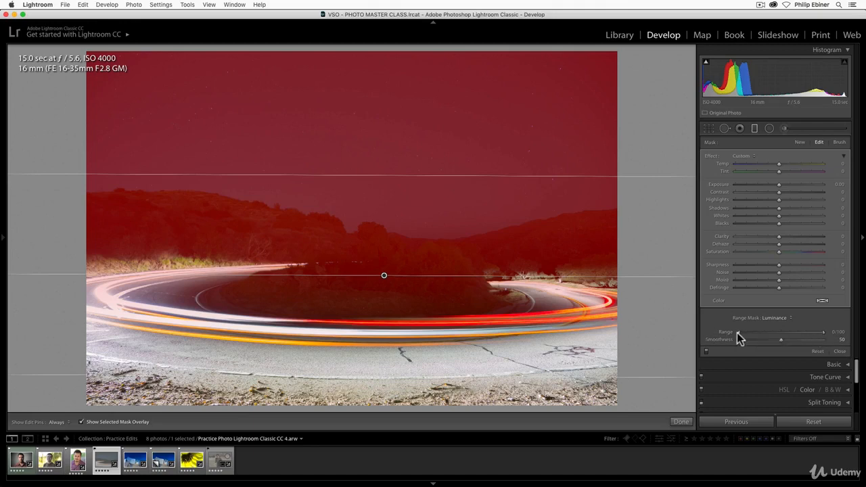
pyautogui.moveTo(738, 333); pyautogui.dragTo(704, 334)
pyautogui.moveTo(824, 331); pyautogui.dragTo(743, 335)
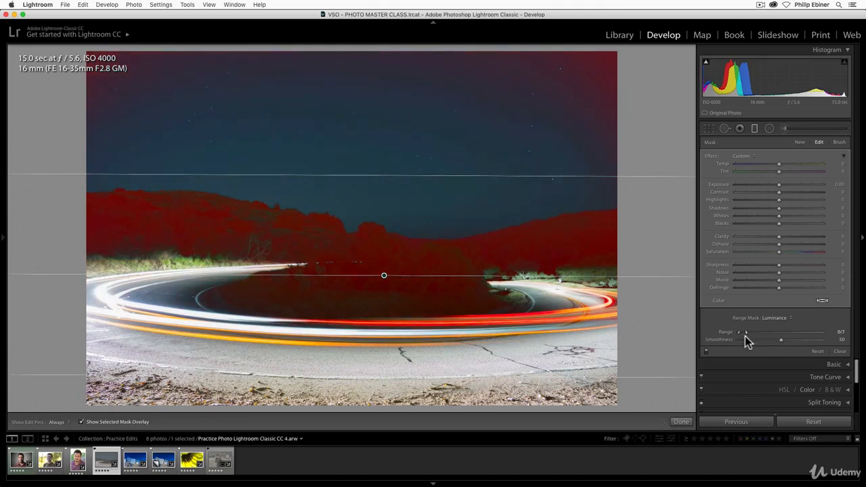
pyautogui.moveTo(745, 337); pyautogui.dragTo(746, 336)
pyautogui.moveTo(746, 333); pyautogui.dragTo(747, 334)
pyautogui.click(82, 422)
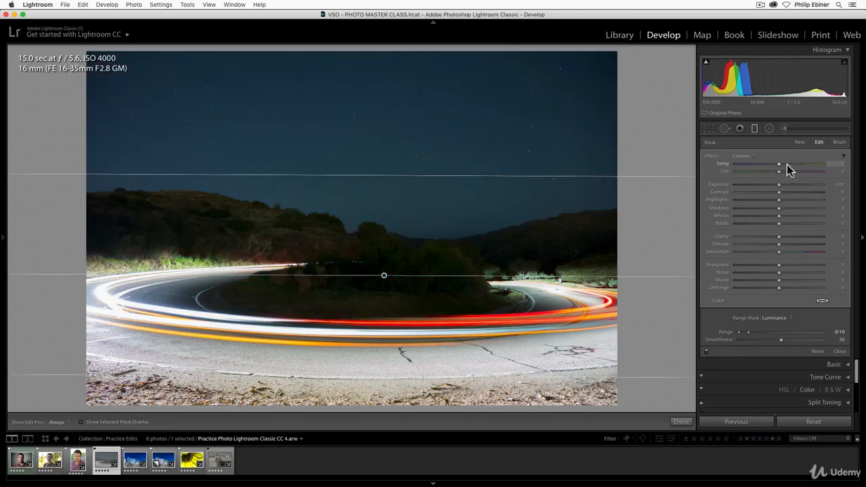
# Try the graduated filter's Shadows at about 47 on the masked hills and reset Shadows to 0
pyautogui.moveTo(779, 187); pyautogui.dragTo(800, 211)
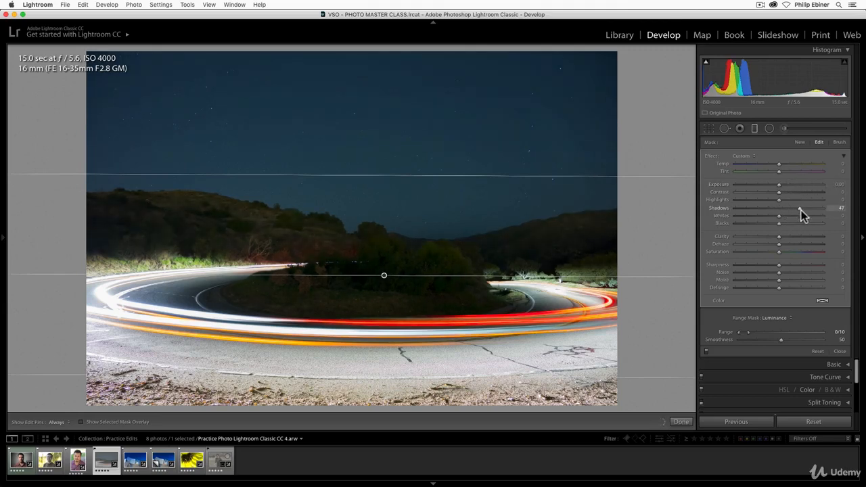
pyautogui.doubleClick(809, 212)
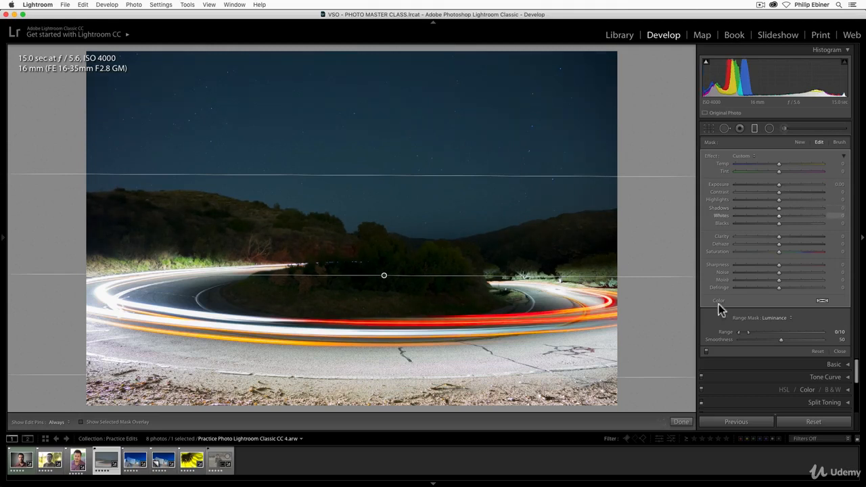
# Set the Luminance Range to 66/100 with the mask overlay shown, so the filter covers the brighter sky, and hide the overlay
pyautogui.click(82, 422)
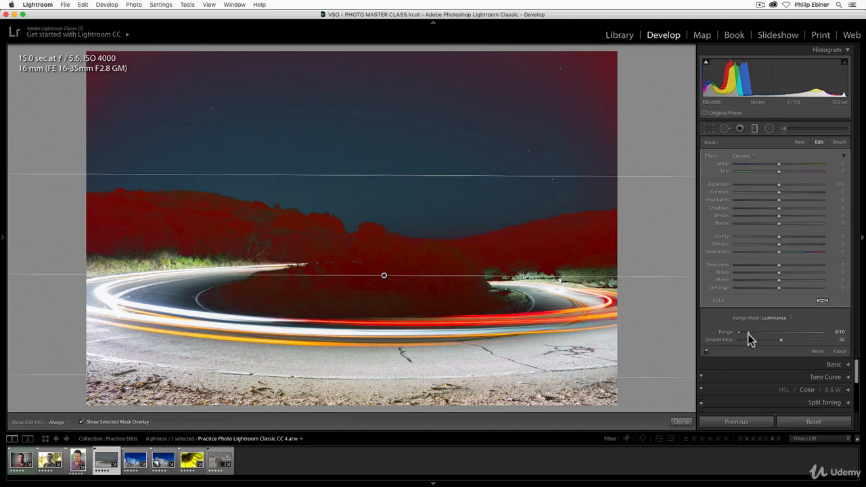
pyautogui.moveTo(765, 333); pyautogui.dragTo(828, 336)
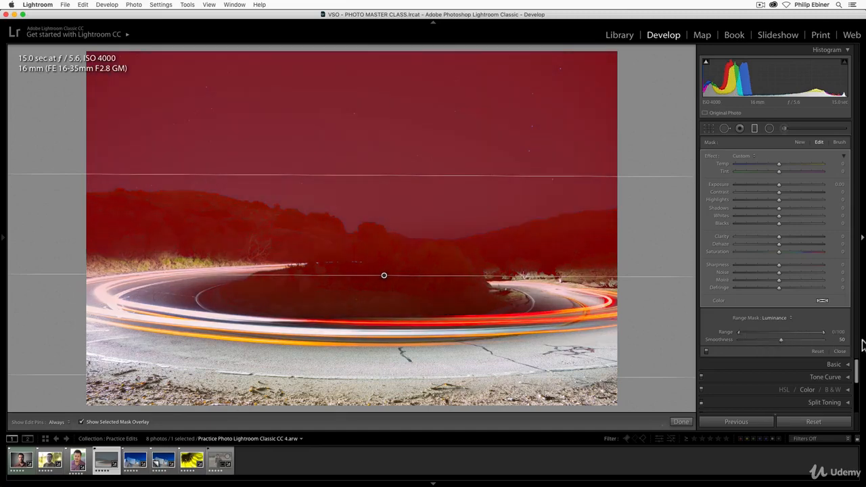
pyautogui.moveTo(738, 333); pyautogui.dragTo(749, 335)
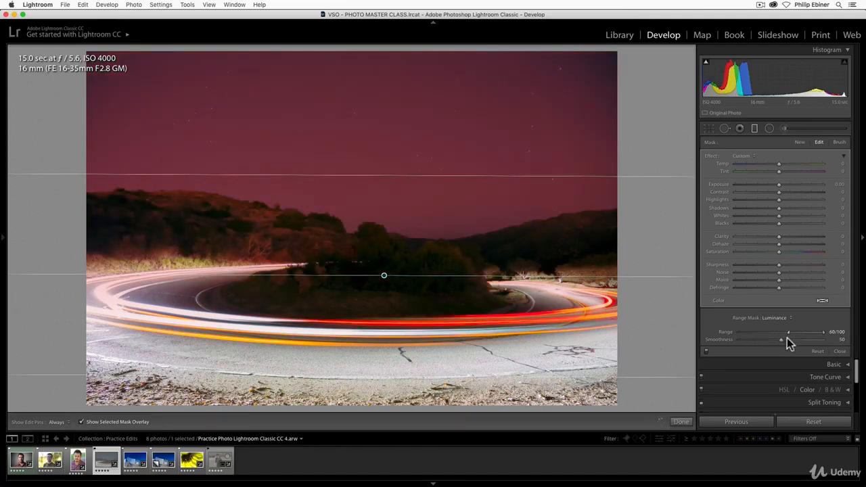
pyautogui.moveTo(794, 338); pyautogui.dragTo(792, 337)
pyautogui.click(113, 423)
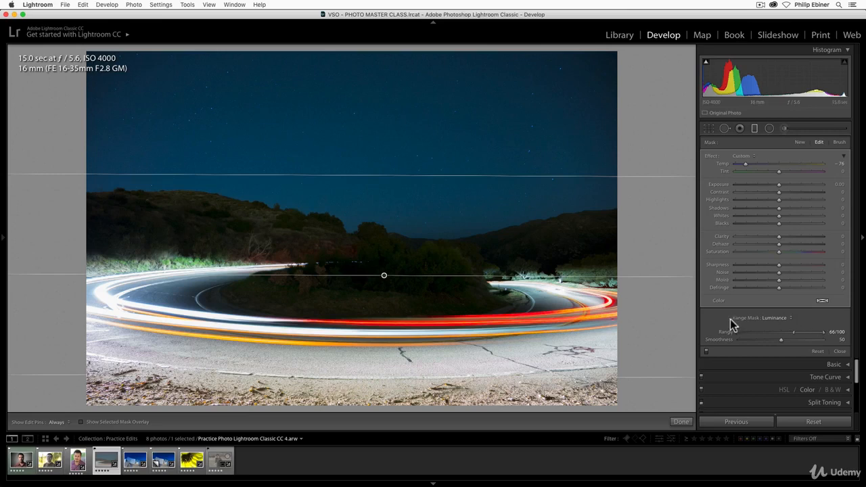
pyautogui.click(782, 320)
pyautogui.click(792, 316)
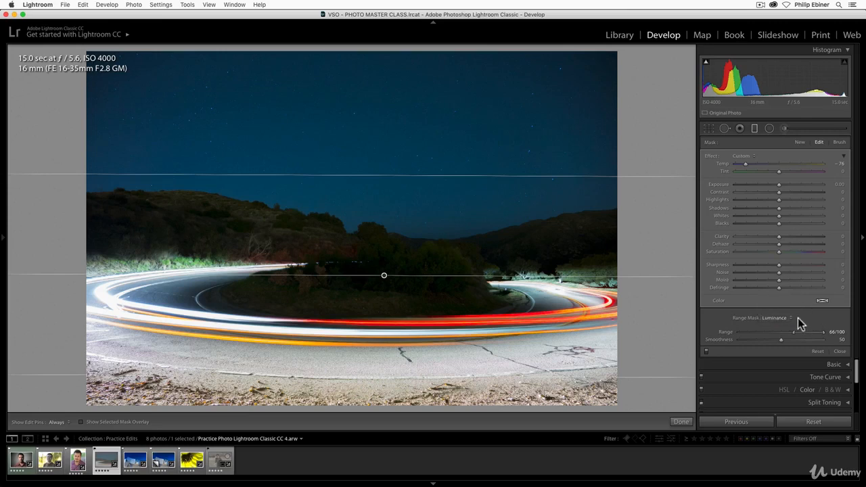